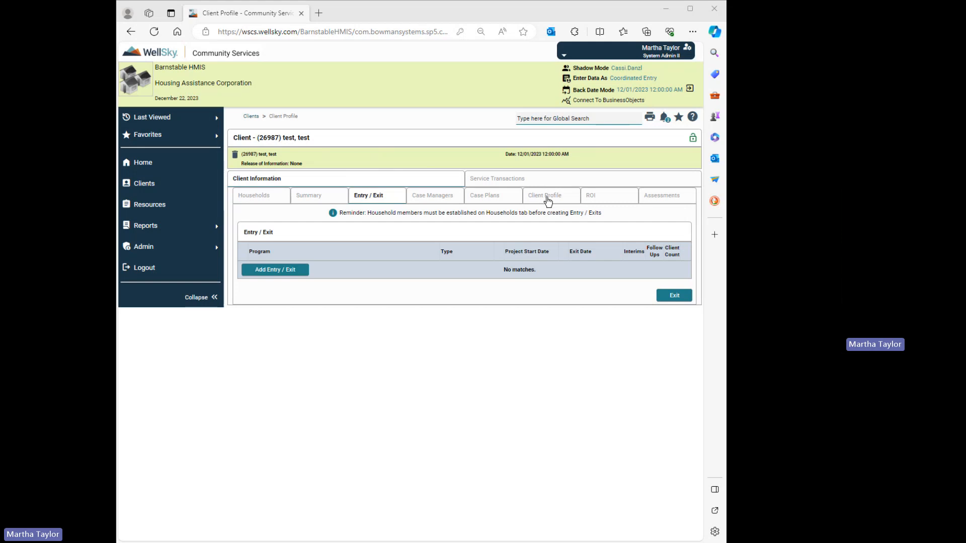
Open the test client's profile, check the Client Record details in their edit form, and save the record
click(547, 201)
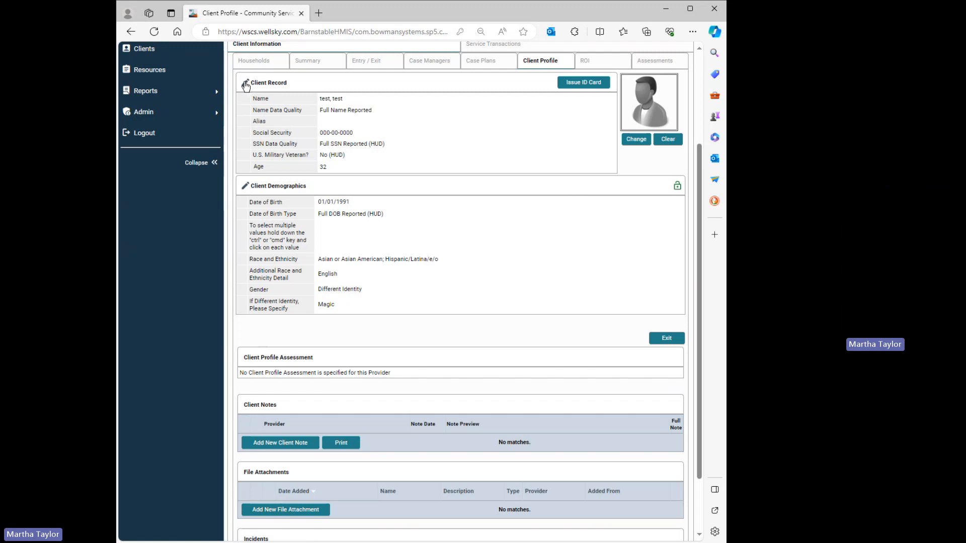
click(246, 84)
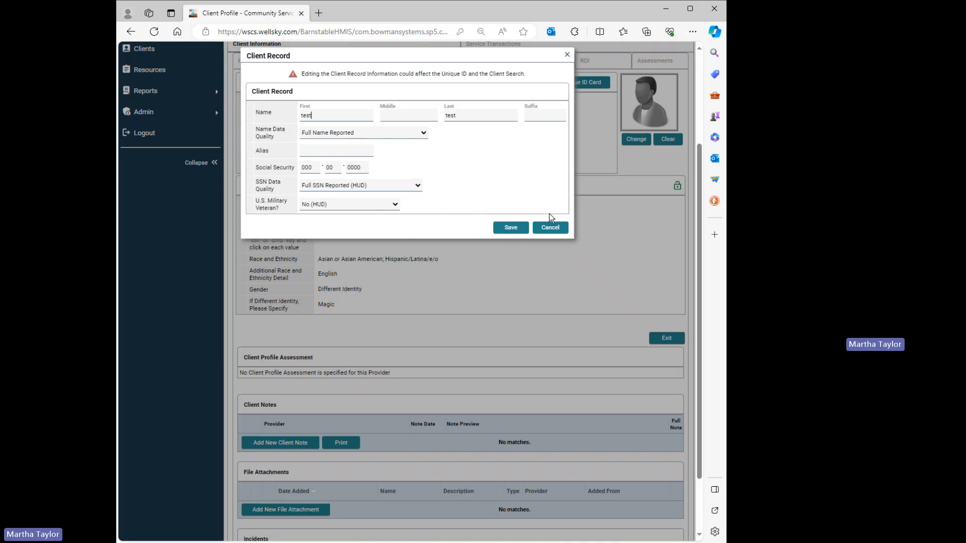
click(515, 230)
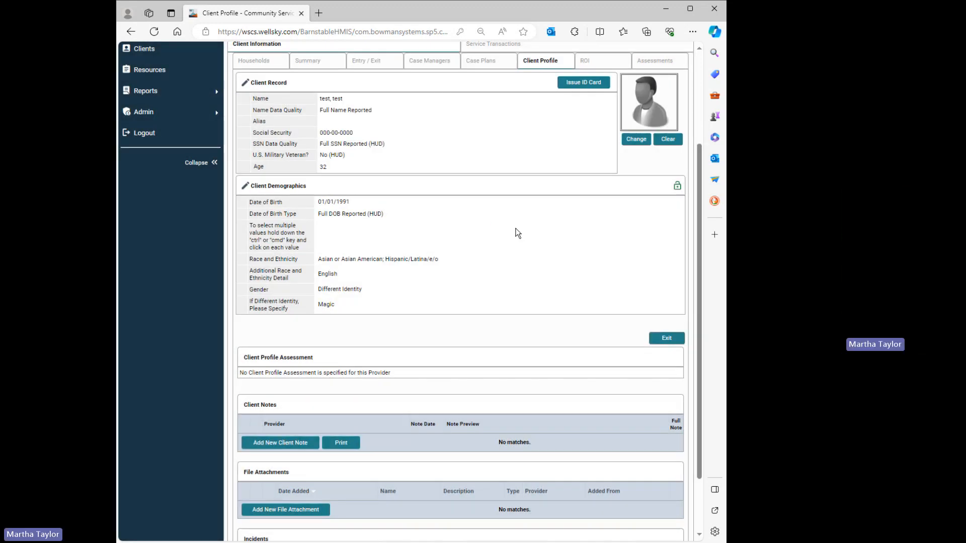
In the Client Demographics, select Asian or Asian American and Hispanic/Latina/e/o as Race and Ethnicity, and save
click(246, 186)
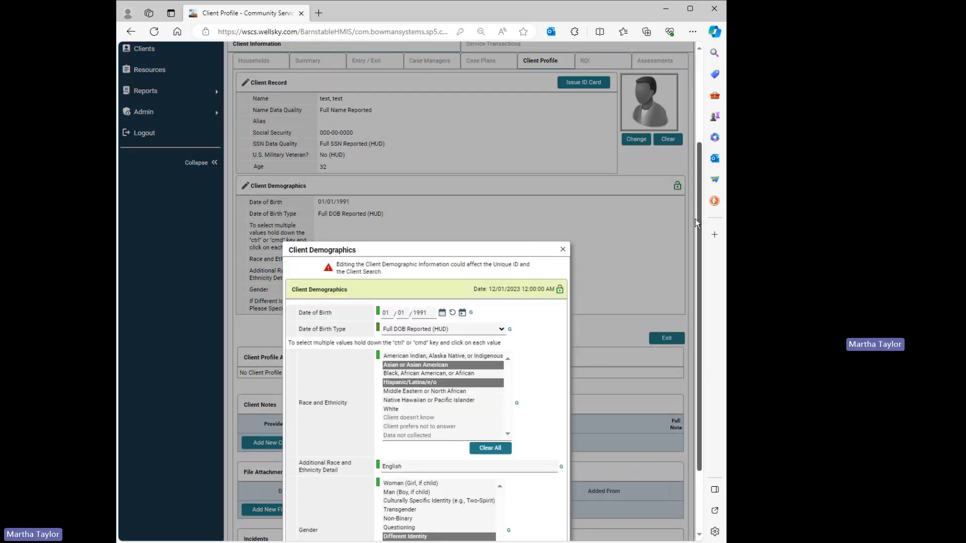
scroll(701, 219, down, 1)
scroll(708, 262, down, 1)
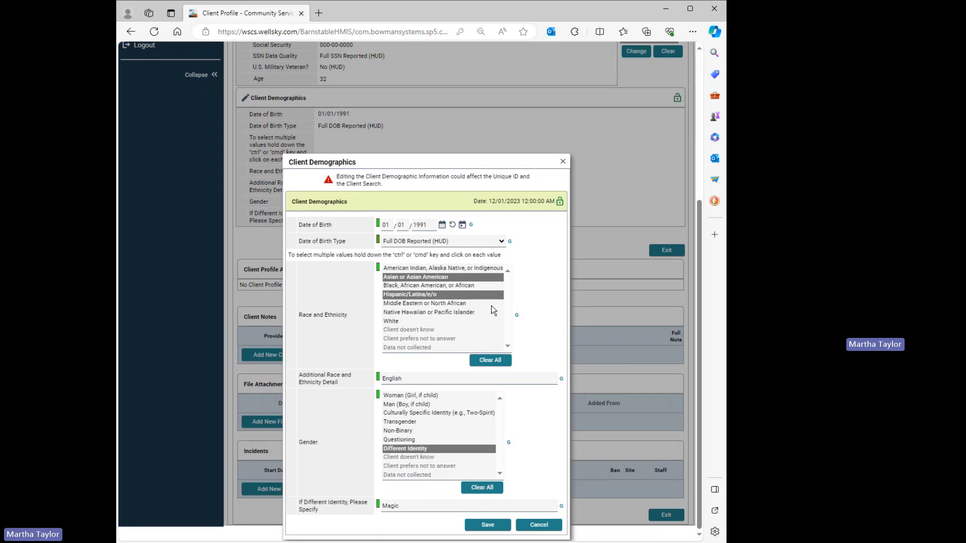
click(431, 267)
ctrl+click(427, 285)
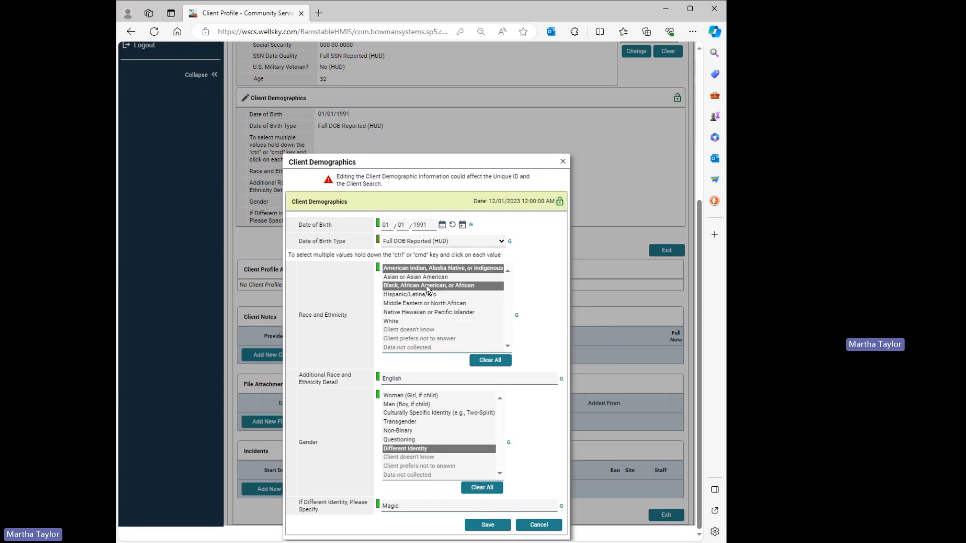
click(430, 277)
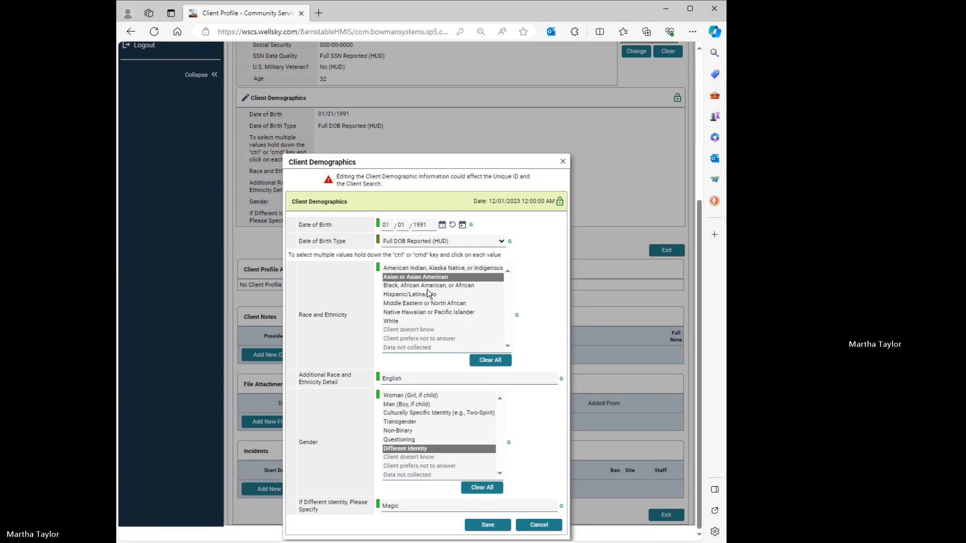
ctrl+click(429, 296)
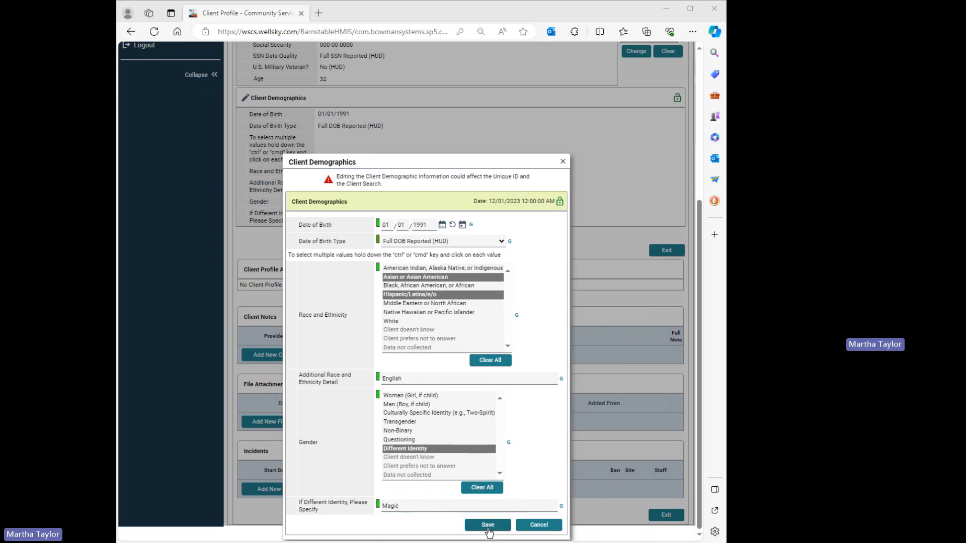
click(488, 525)
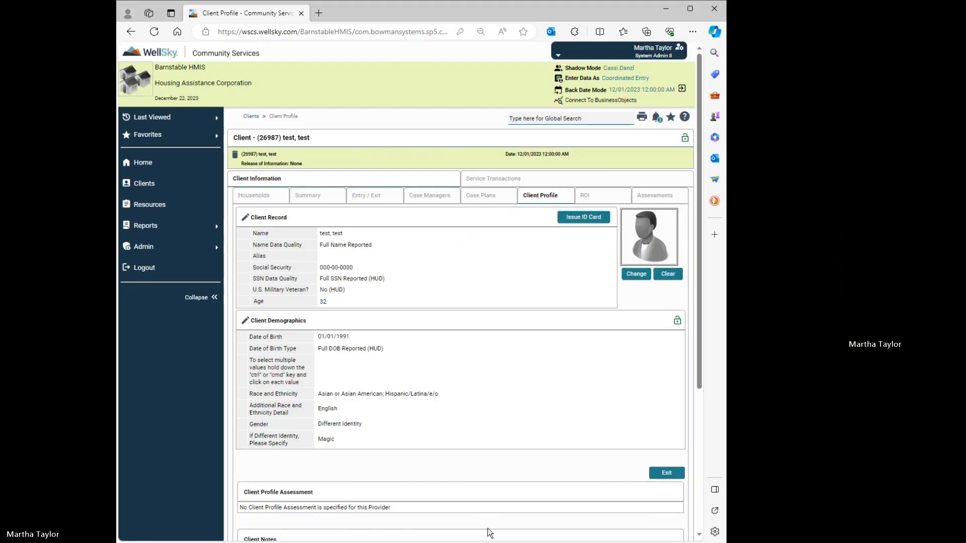
Add an Entry / Exit for the Coordinated Entry provider with type HUD and continue to its assessment
click(372, 197)
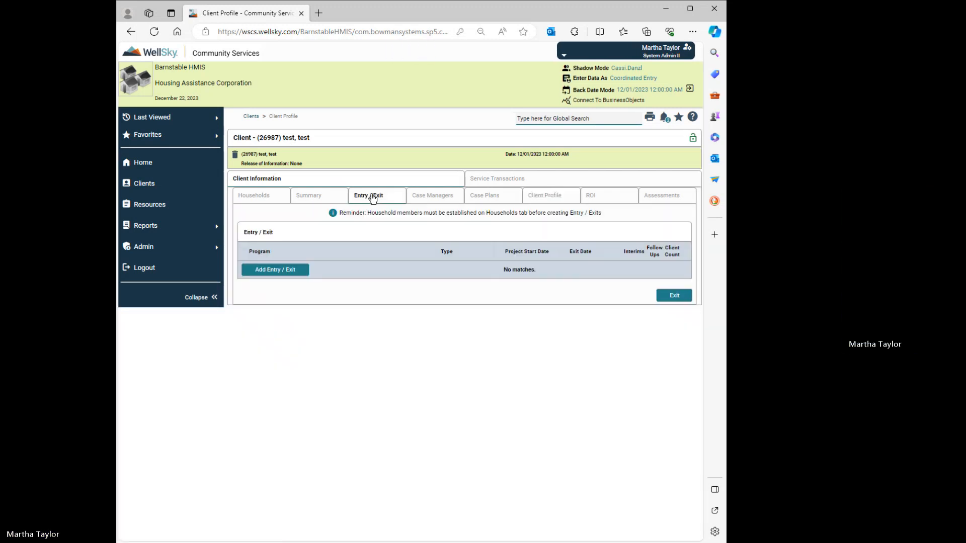
click(276, 271)
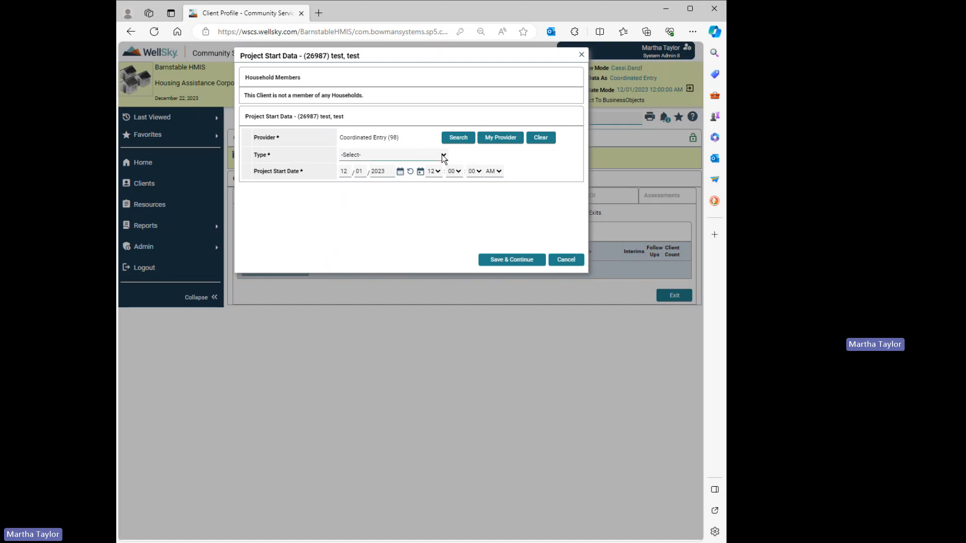
click(432, 195)
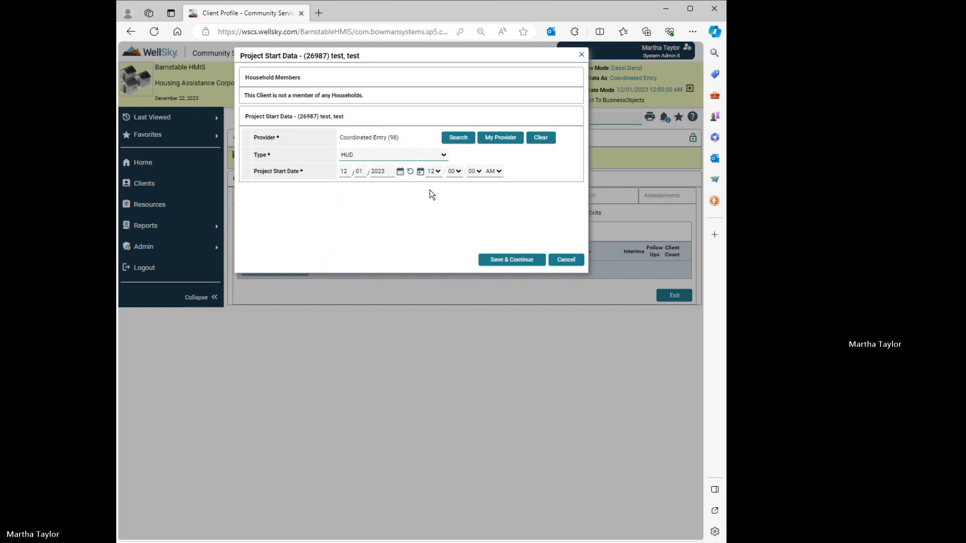
click(512, 260)
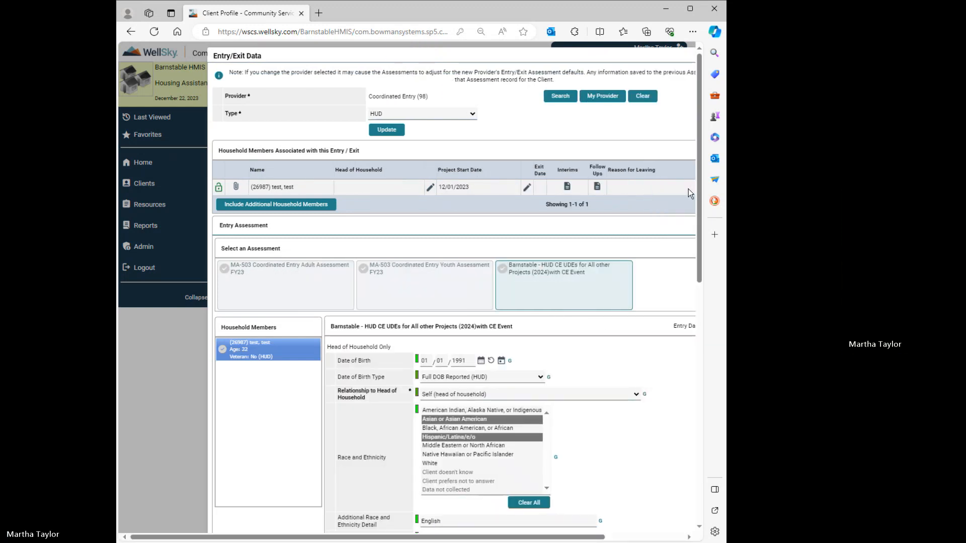
Set Sexual Orientation to Other in the Barnstable HUD CE UDEs entry assessment
drag(698, 202, 709, 313)
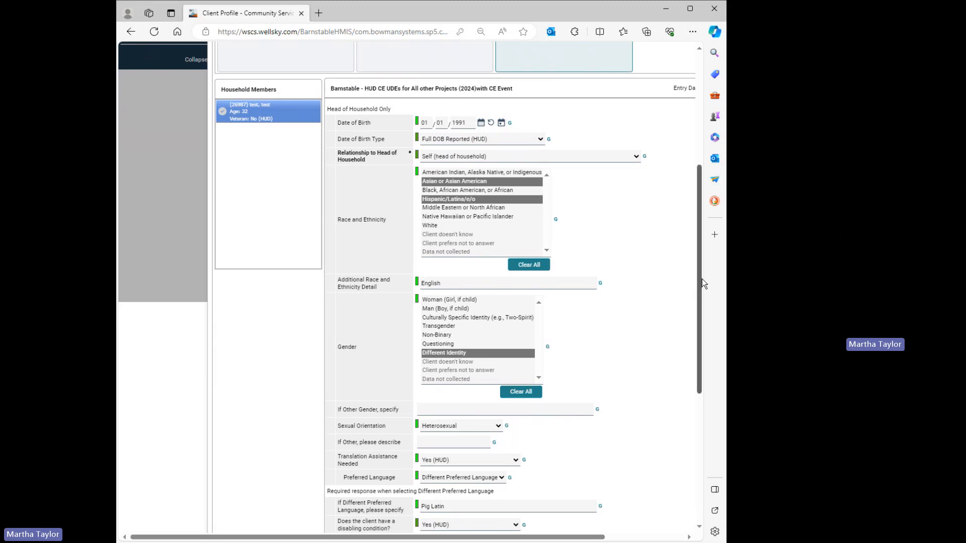
scroll(702, 280, down, 5)
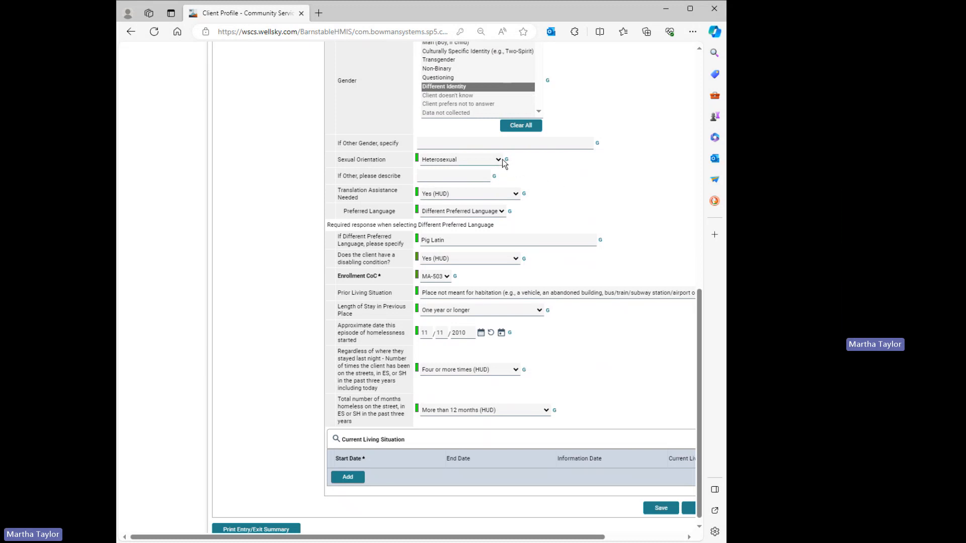
click(501, 218)
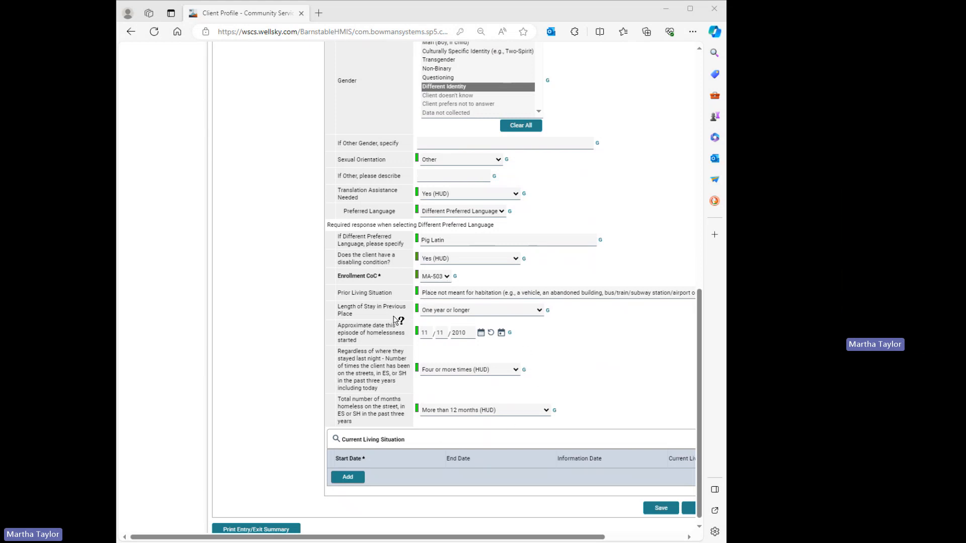
click(720, 269)
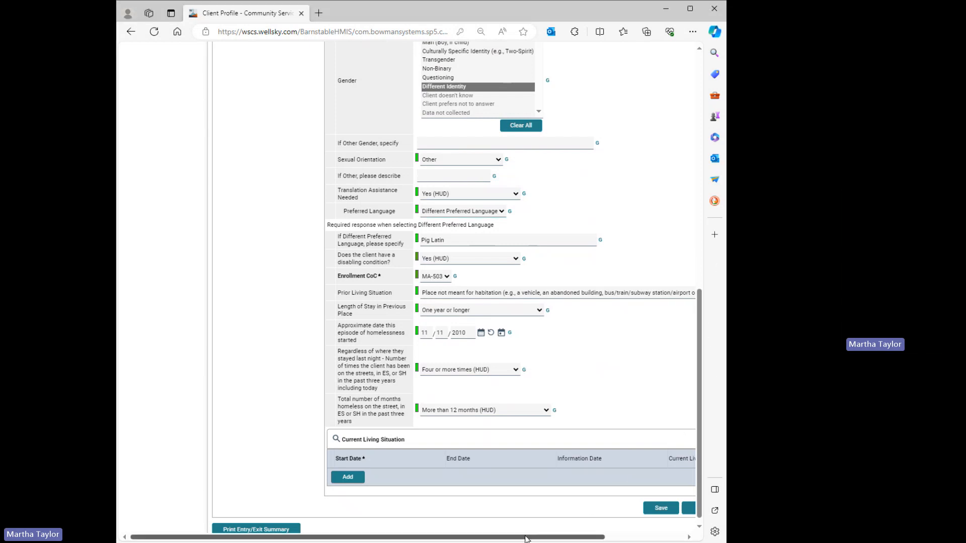
drag(531, 540, 646, 539)
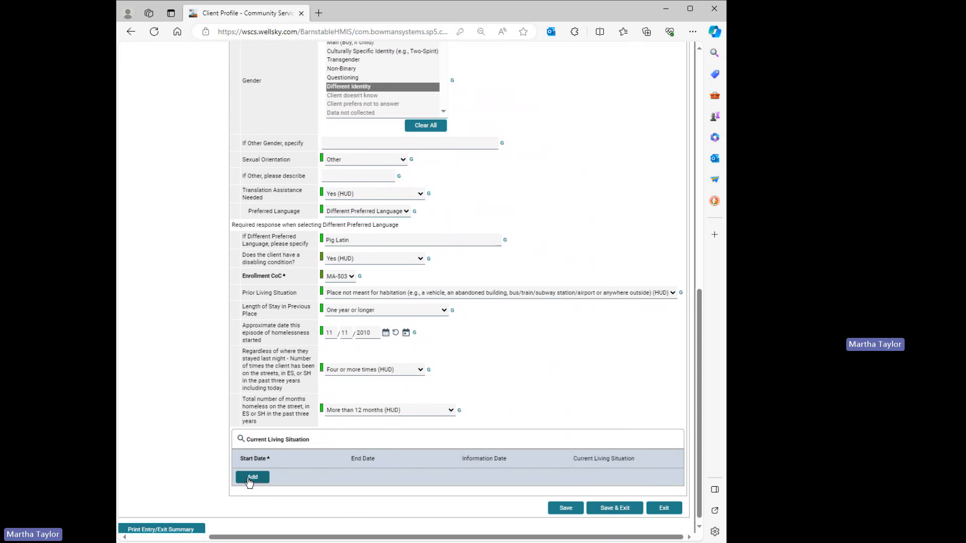
click(249, 481)
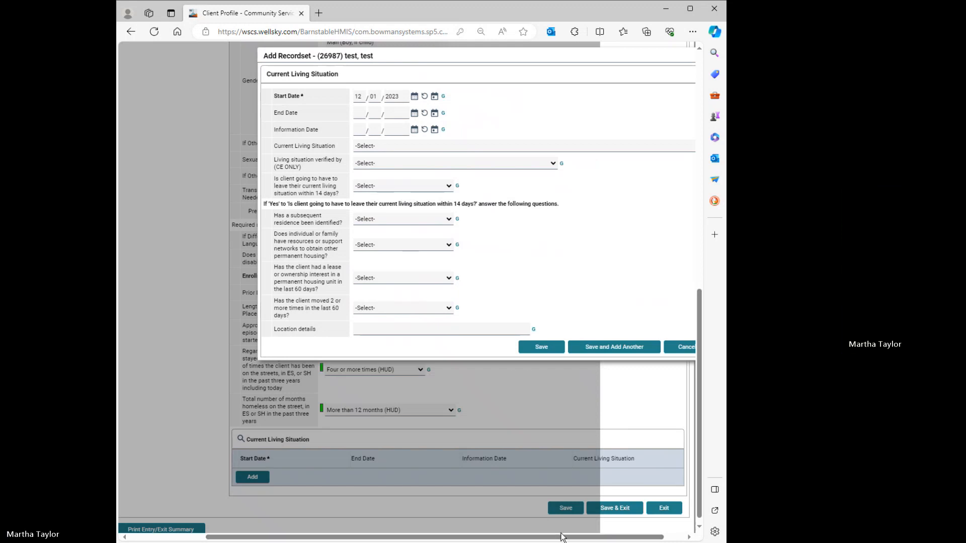
drag(561, 537, 582, 537)
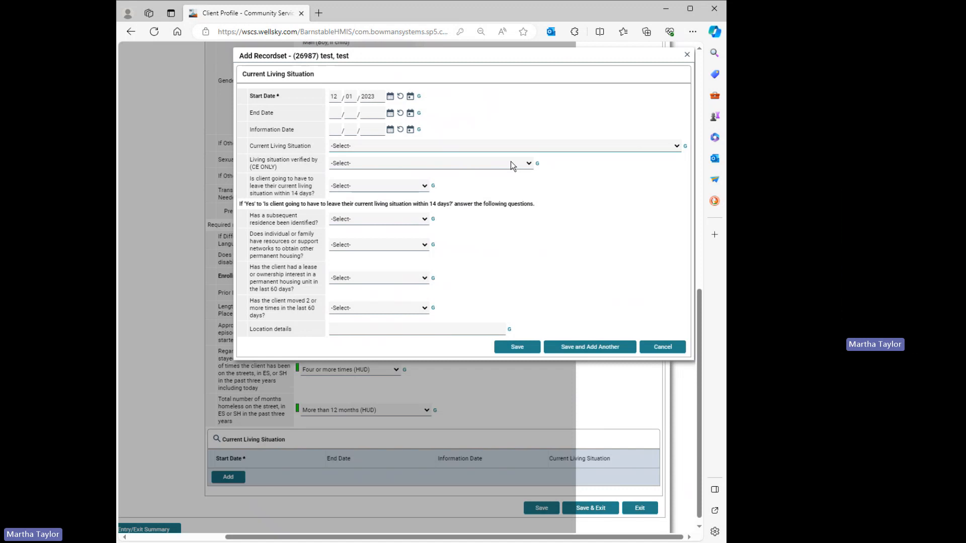
click(499, 244)
click(417, 206)
click(421, 190)
click(420, 209)
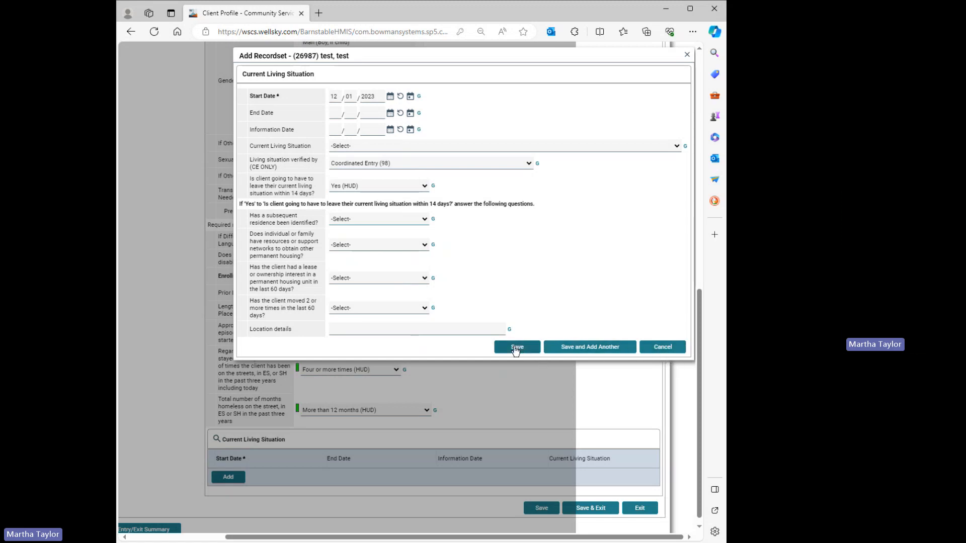
click(669, 347)
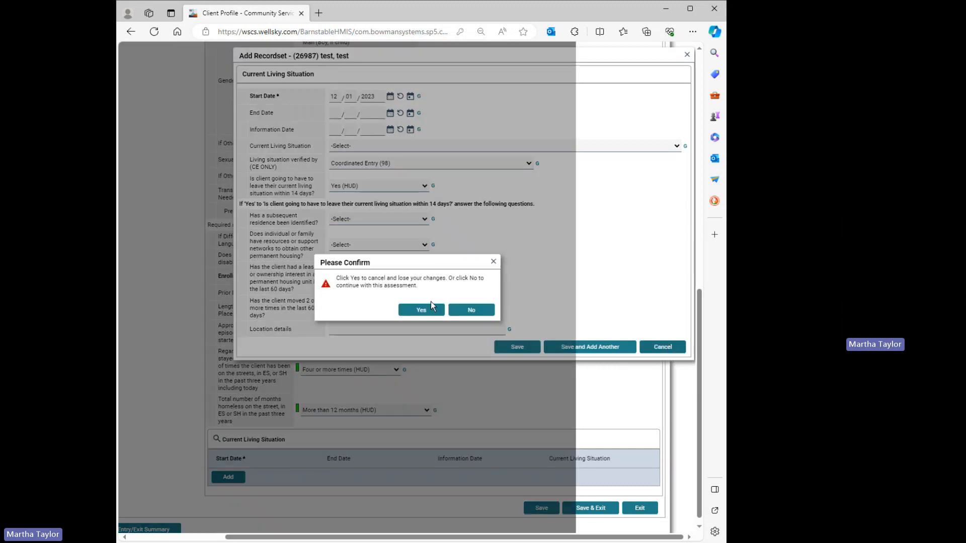
click(430, 308)
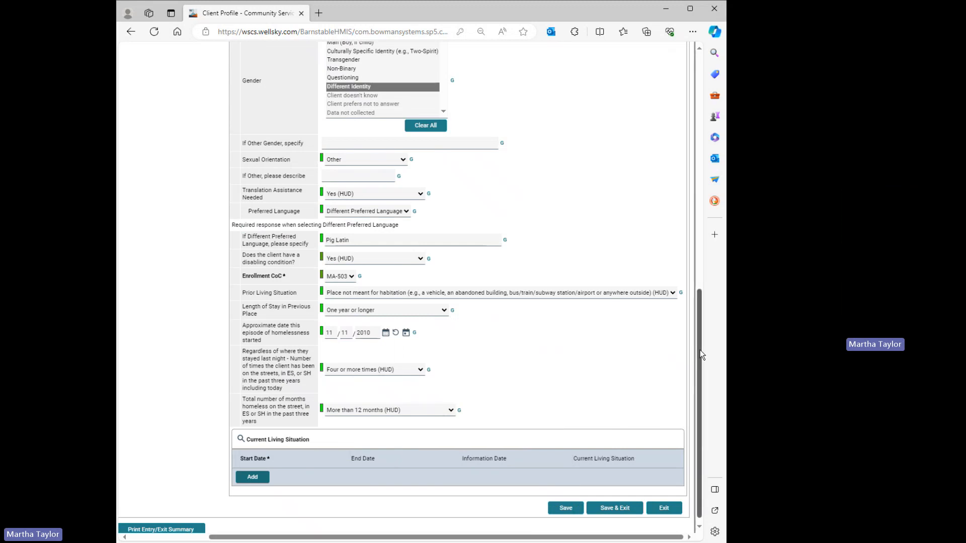
Switch the entry assessment to MA-503 Coordinated Entry Adult Assessment FY23
drag(699, 349, 688, 147)
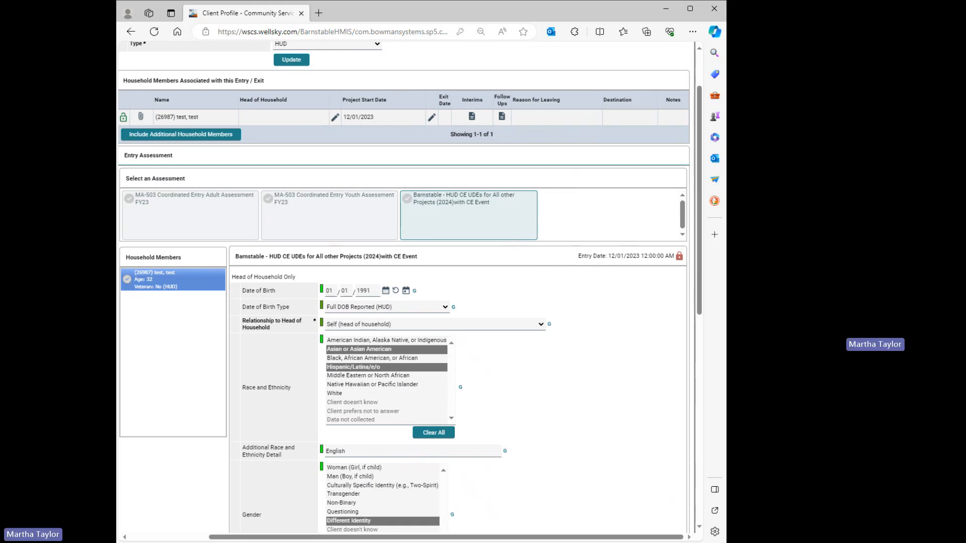
drag(568, 538, 540, 538)
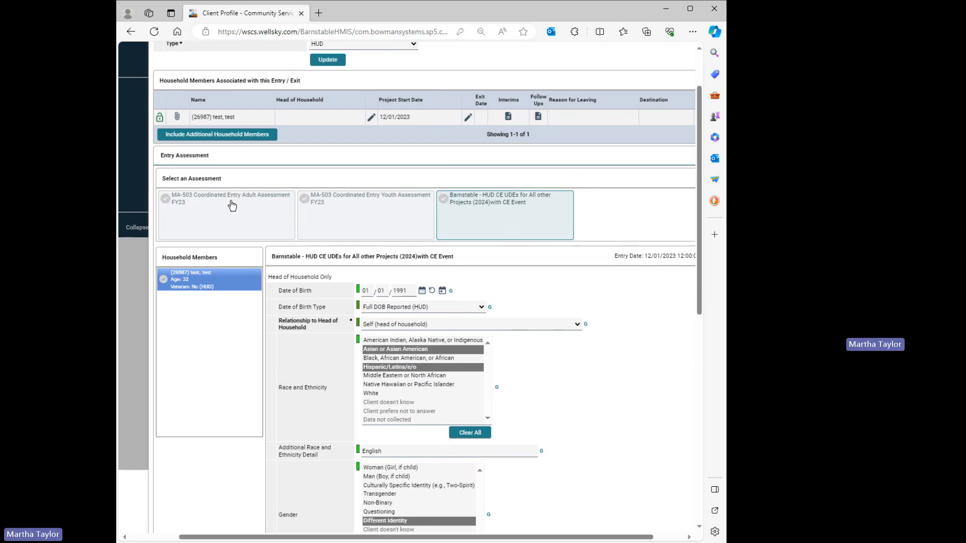
click(232, 205)
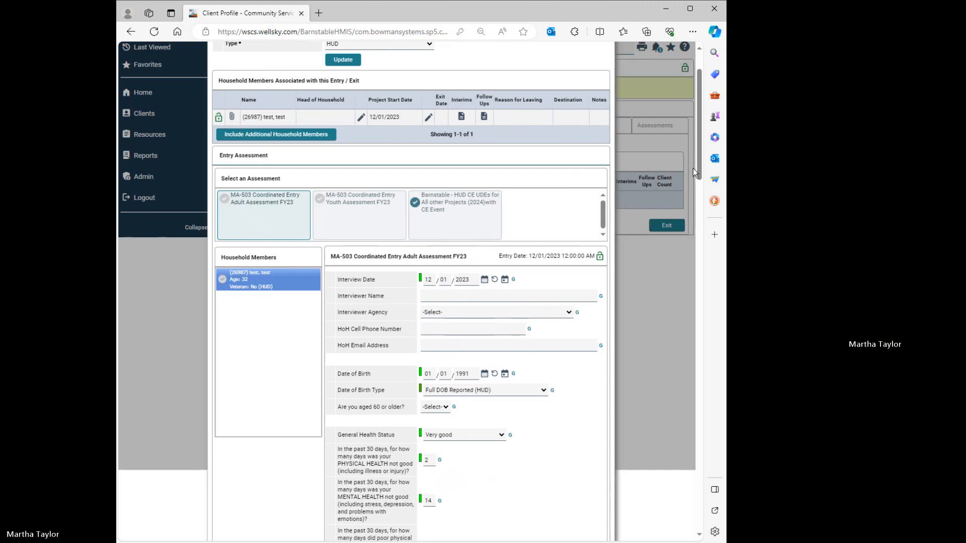
Look through the adult assessment's questions down to Placement Preferences and exit the entry
drag(699, 170, 723, 222)
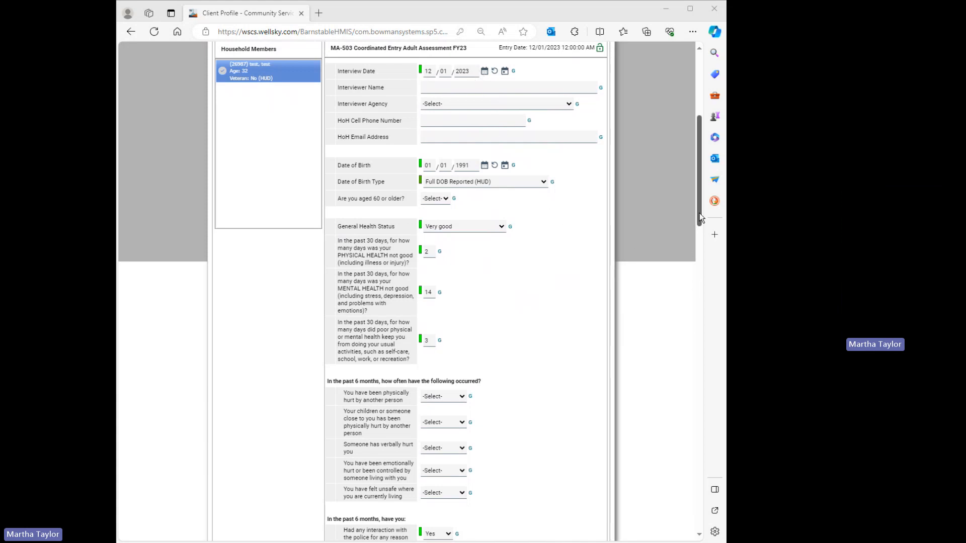
drag(699, 213, 719, 523)
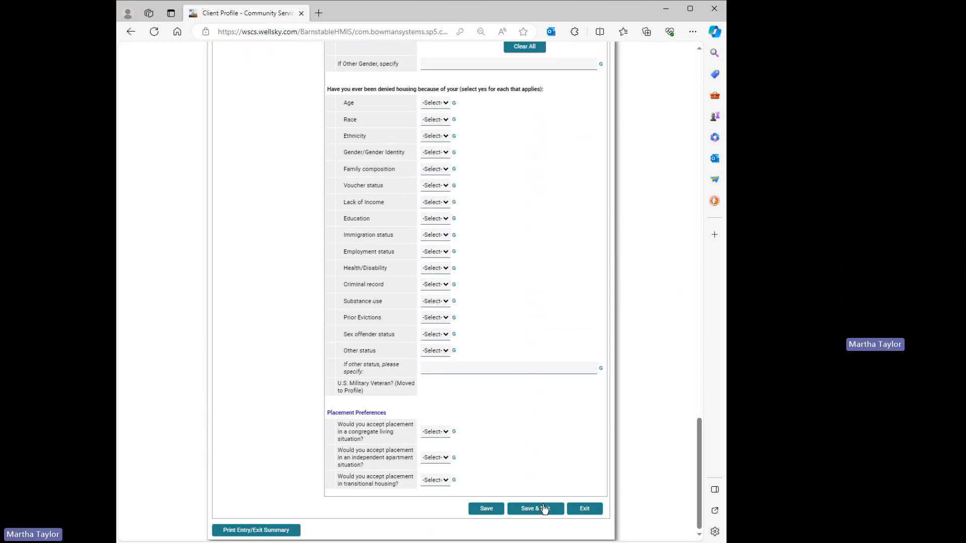
click(586, 509)
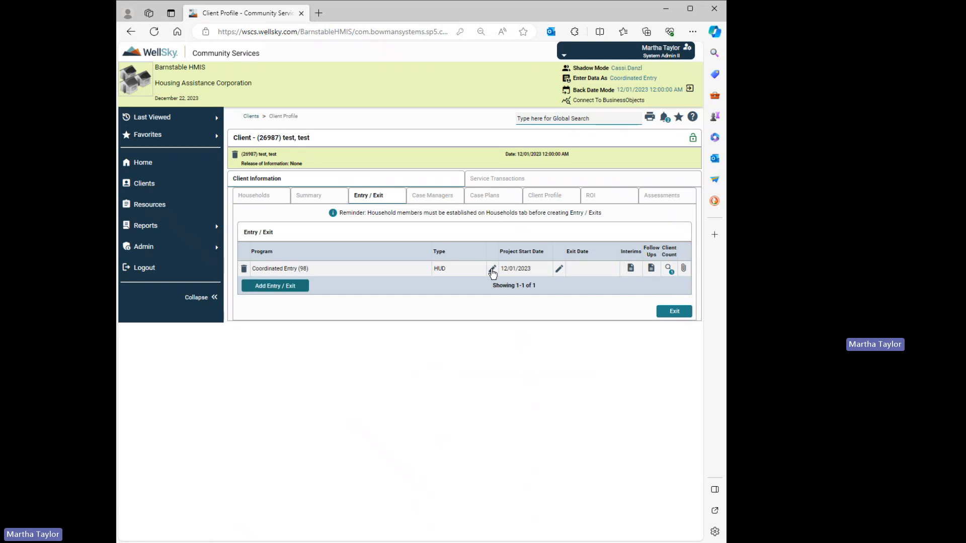
Reopen the Coordinated Entry project start, review the Barnstable HUD CE UDEs answers, and switch to the MA-503 Coordinated Entry Adult Assessment FY23
click(493, 270)
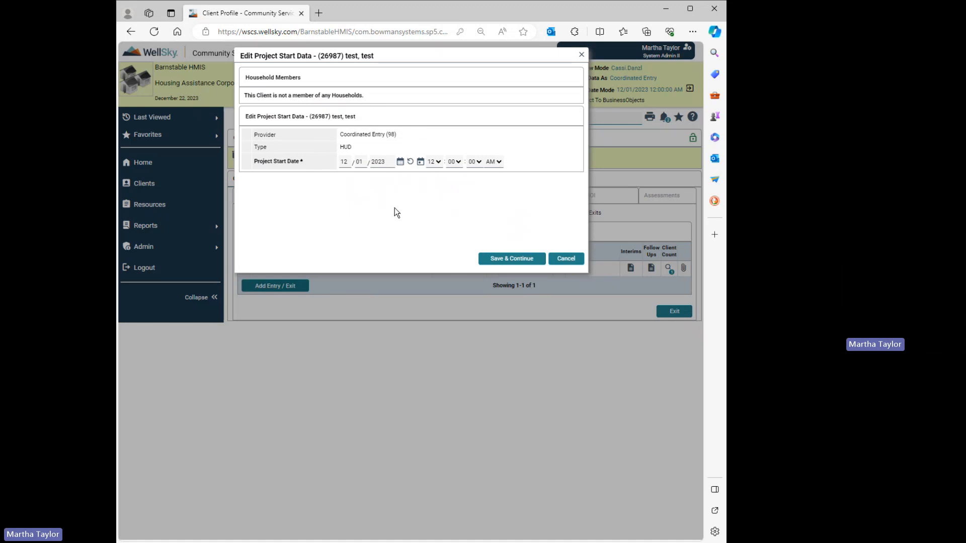
click(516, 259)
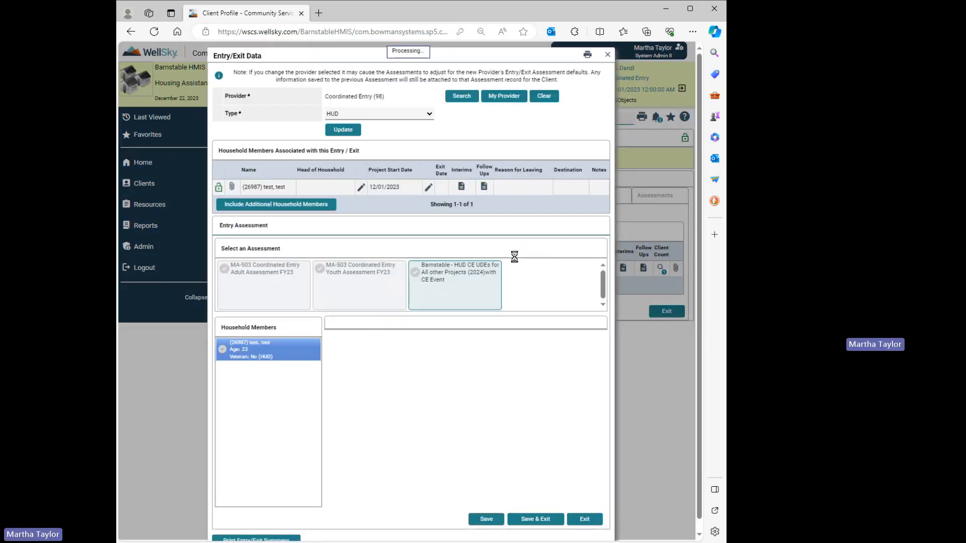
scroll(699, 234, down, 1)
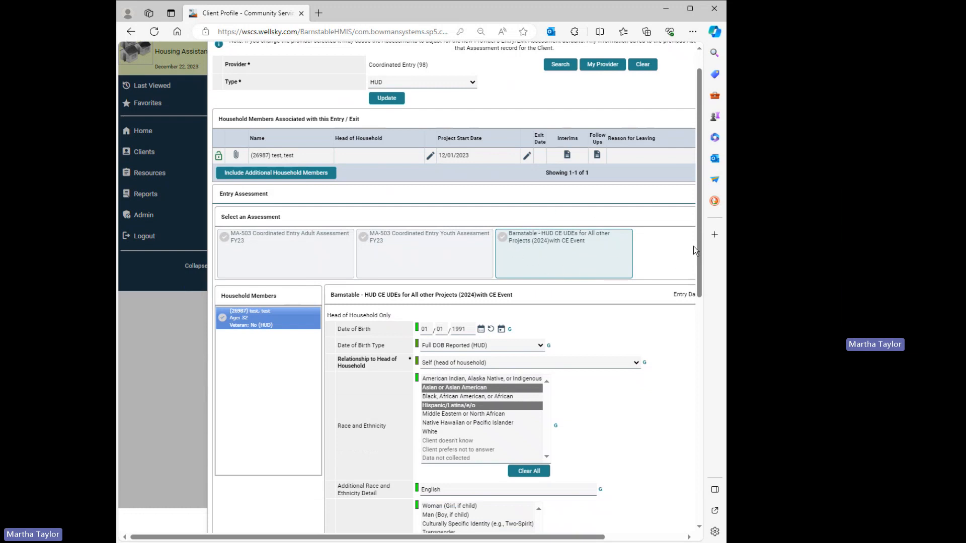
drag(700, 254, 726, 391)
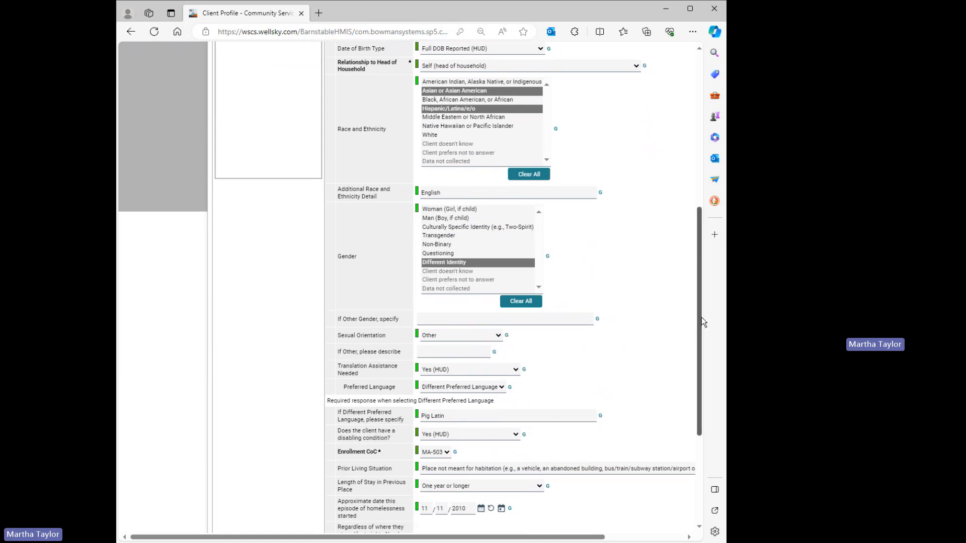
scroll(701, 317, down, 1)
scroll(689, 380, down, 3)
drag(697, 452, 686, 150)
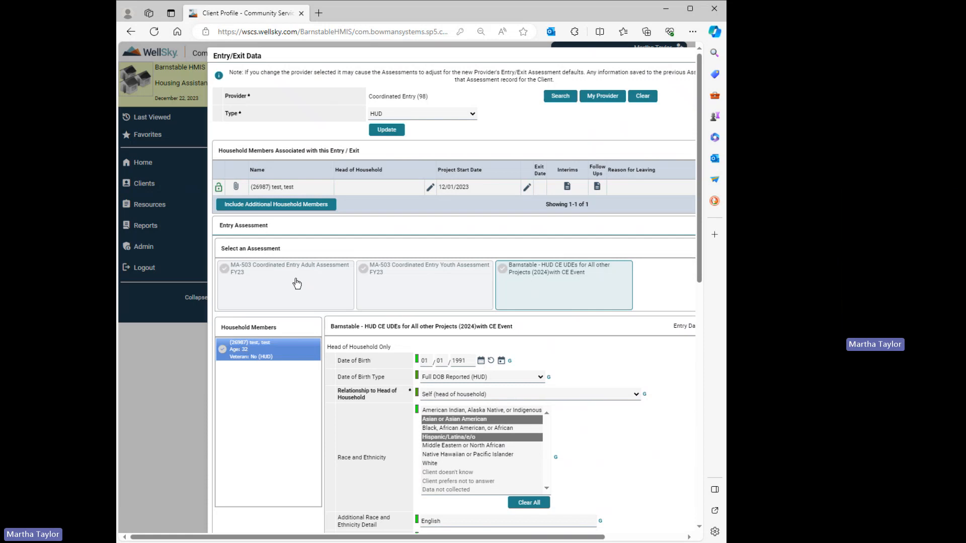
click(296, 283)
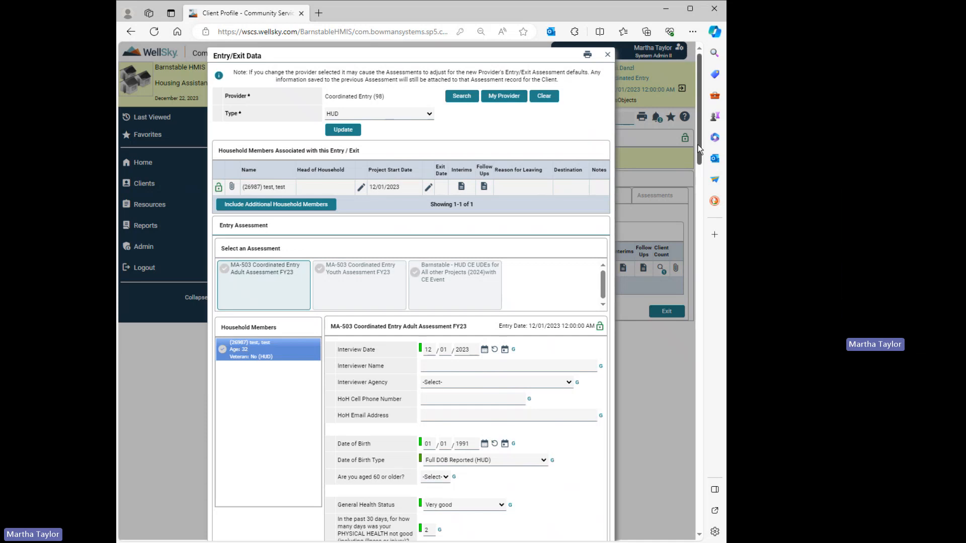
Review the adult assessment through its housing denial and Placement Preferences questions, and exit the entry without saving
drag(698, 144, 710, 534)
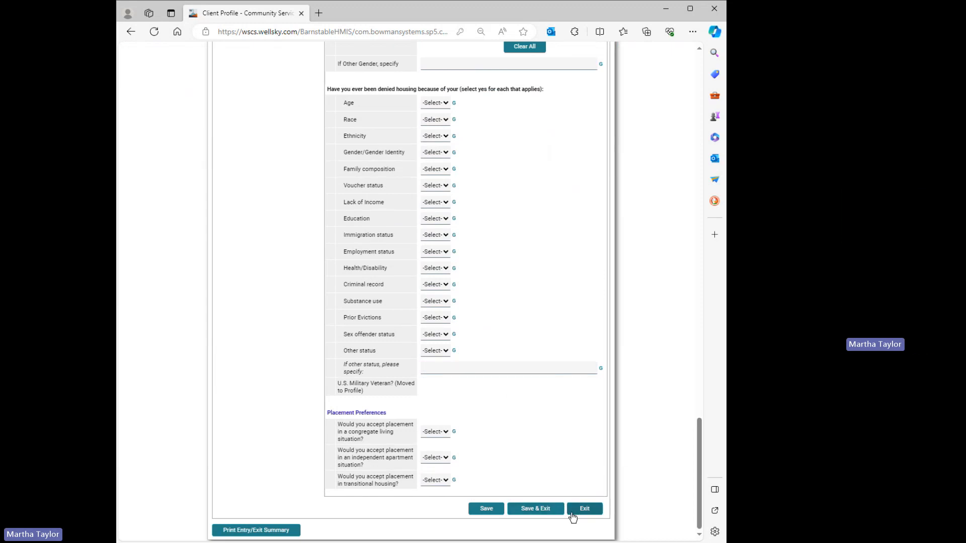
click(575, 513)
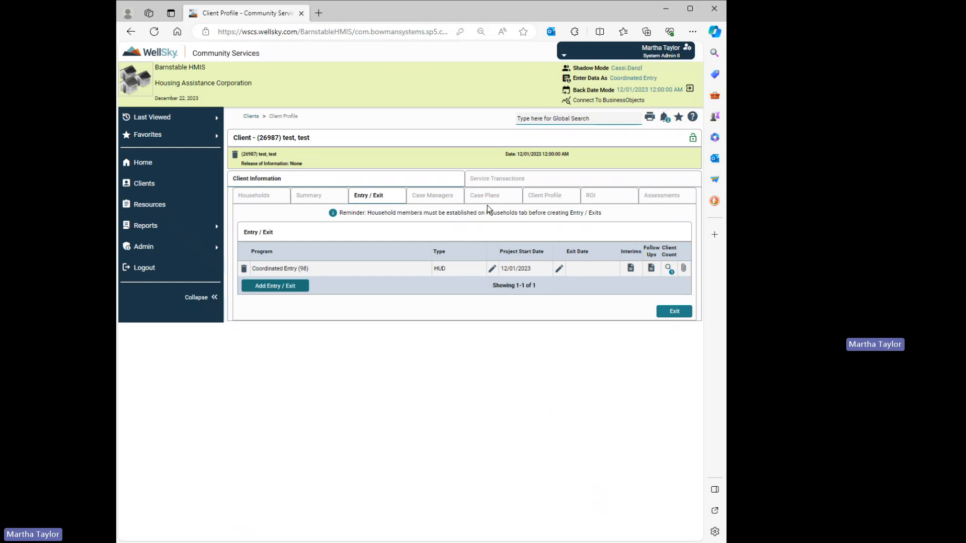
Reopen the Coordinated Entry project start, look through the MA-503 Coordinated Entry Youth Assessment FY23 to its end, and exit without saving
click(491, 269)
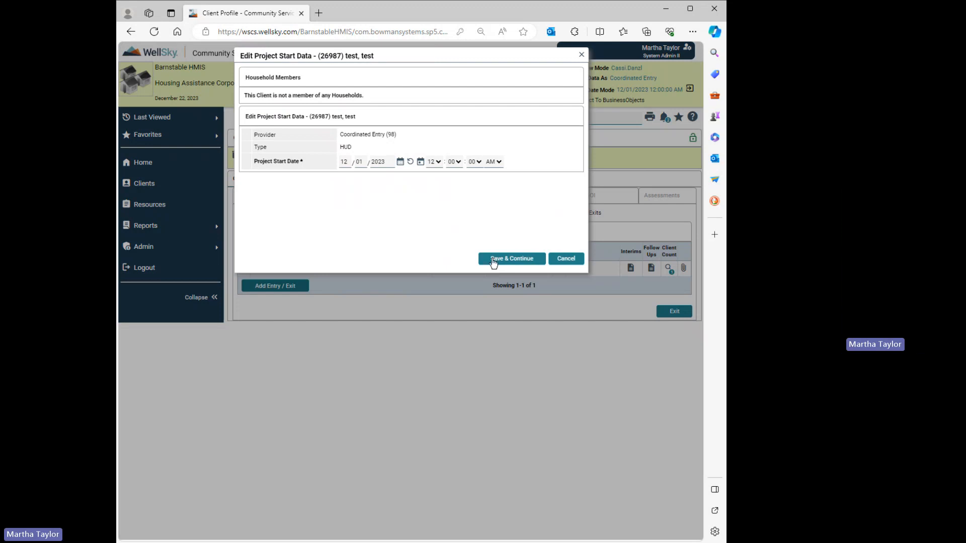
click(491, 258)
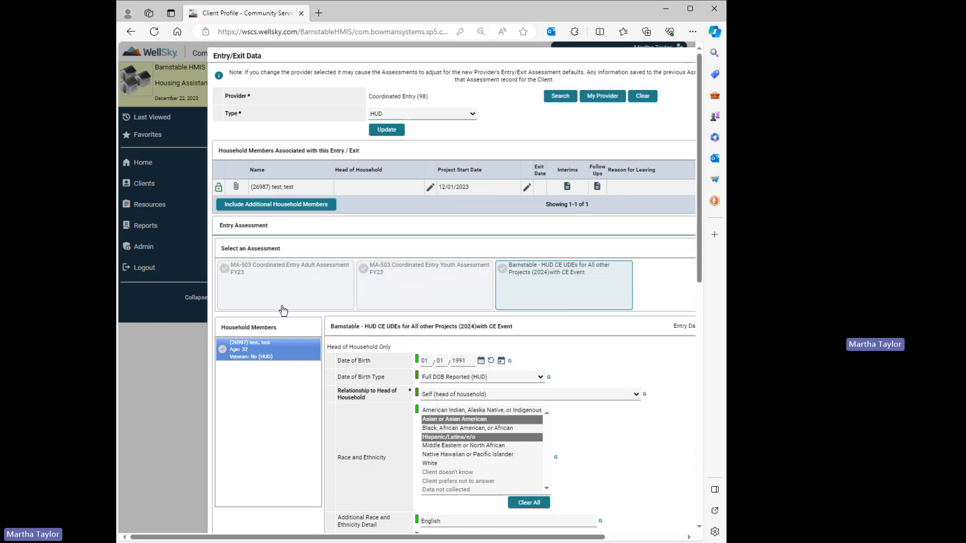
click(425, 281)
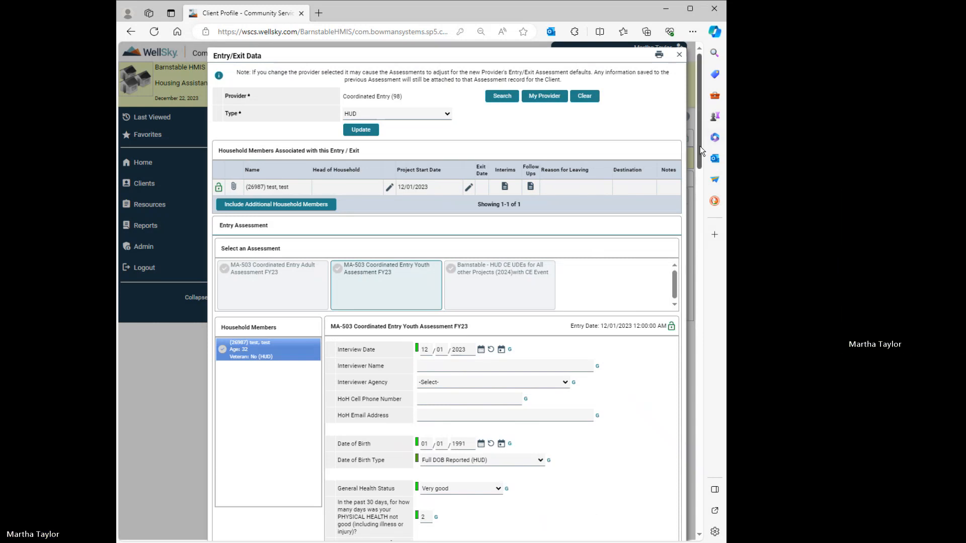
drag(699, 146, 699, 510)
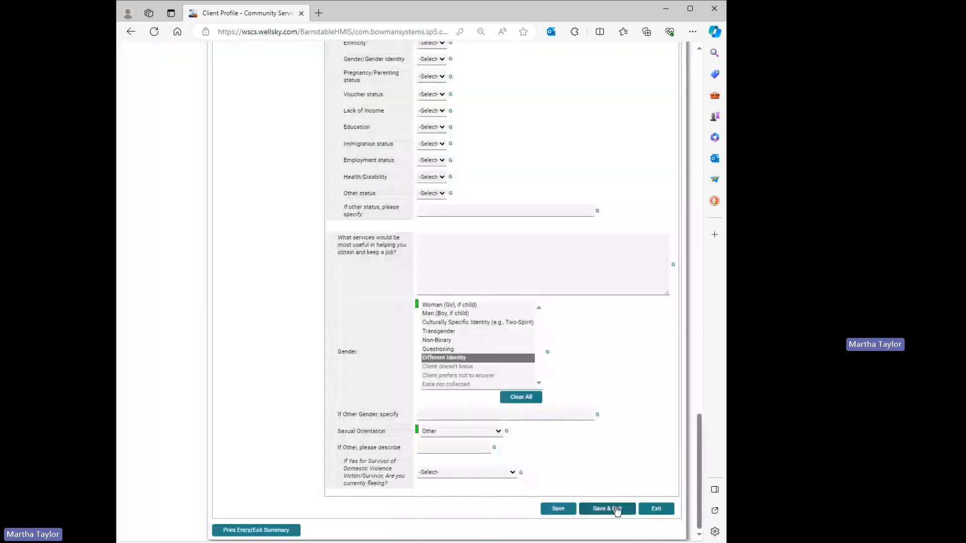
click(656, 509)
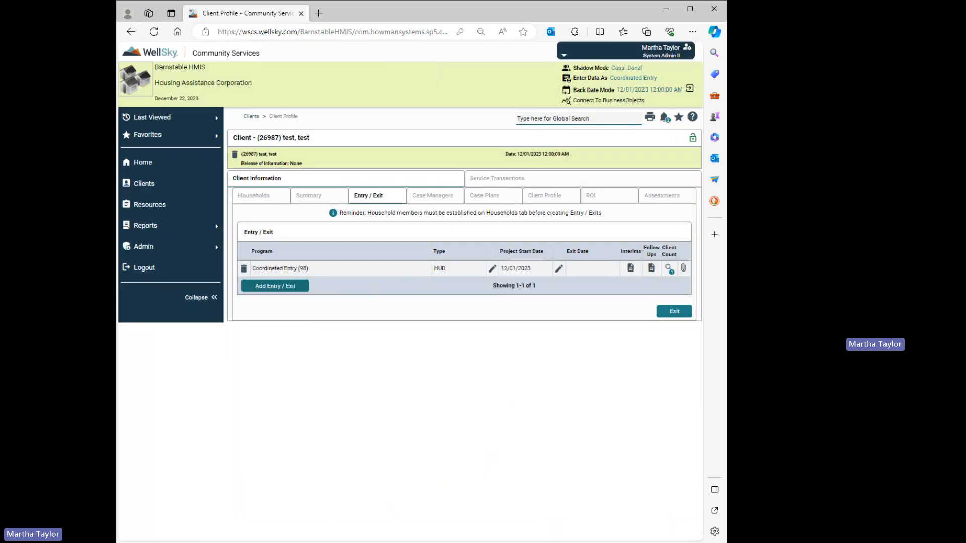